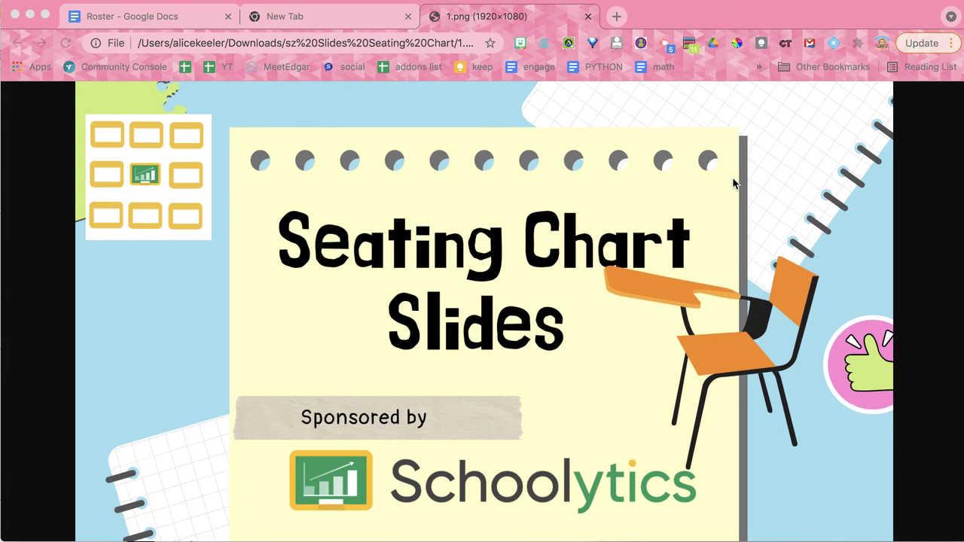
- Switch to the Roster document and open the Add-ons menu
left_click(172, 22)
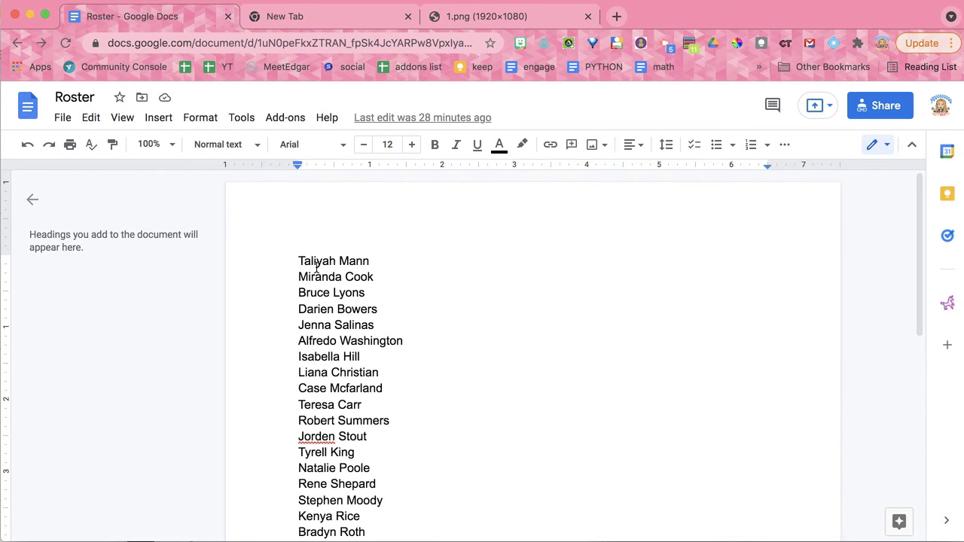
left_click_drag(300, 259, 353, 495)
left_click(362, 335)
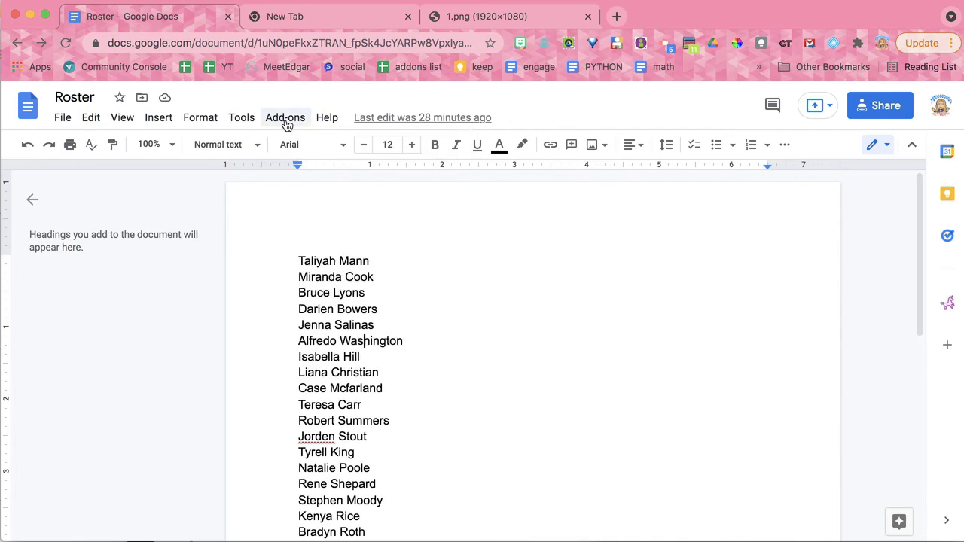
left_click(285, 118)
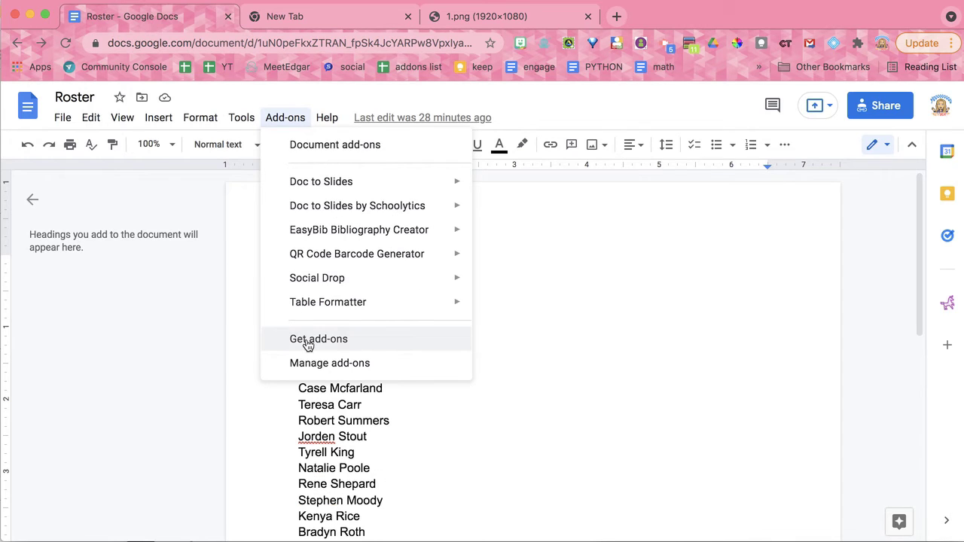
- Choose Get add-ons and search the Workspace Marketplace for 'schoolytics'
left_click(311, 338)
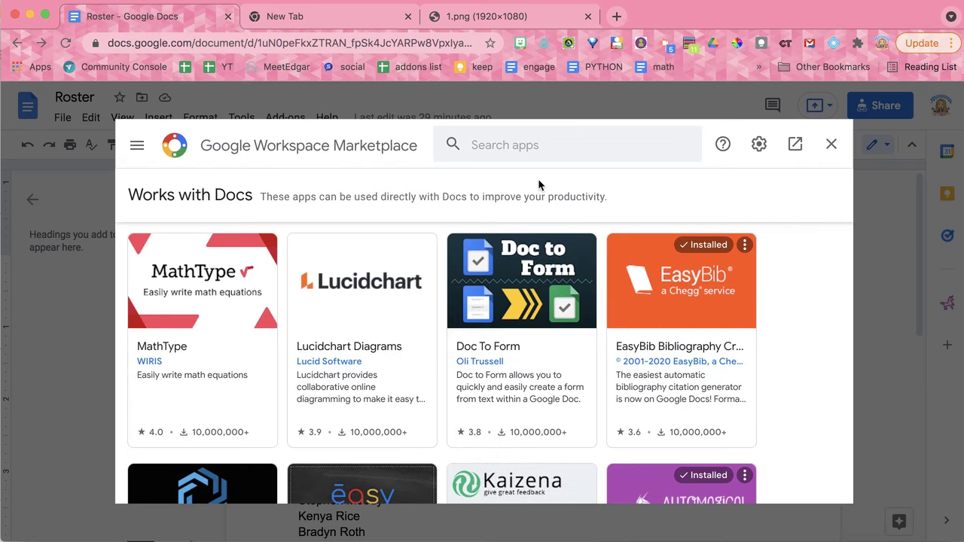
left_click(500, 143)
type("schoolytics")
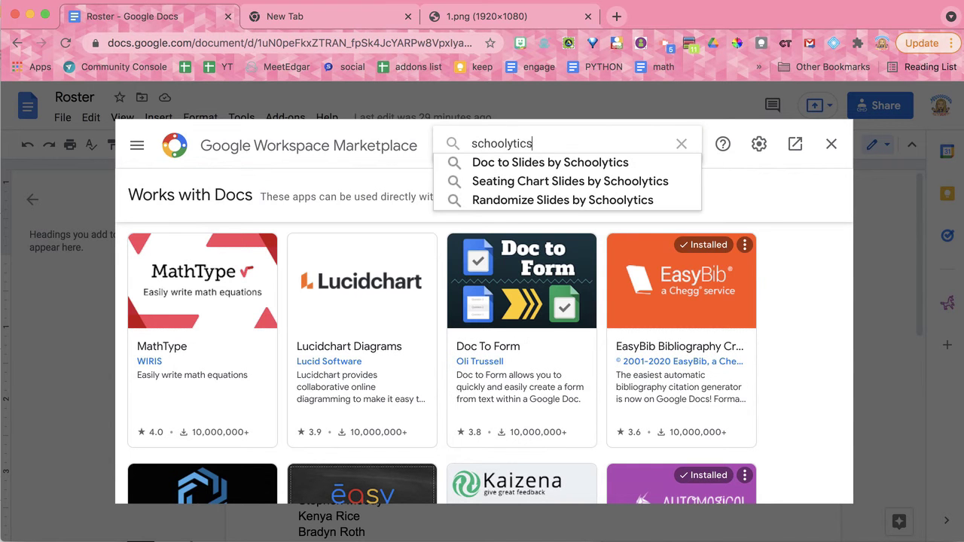
key("Return")
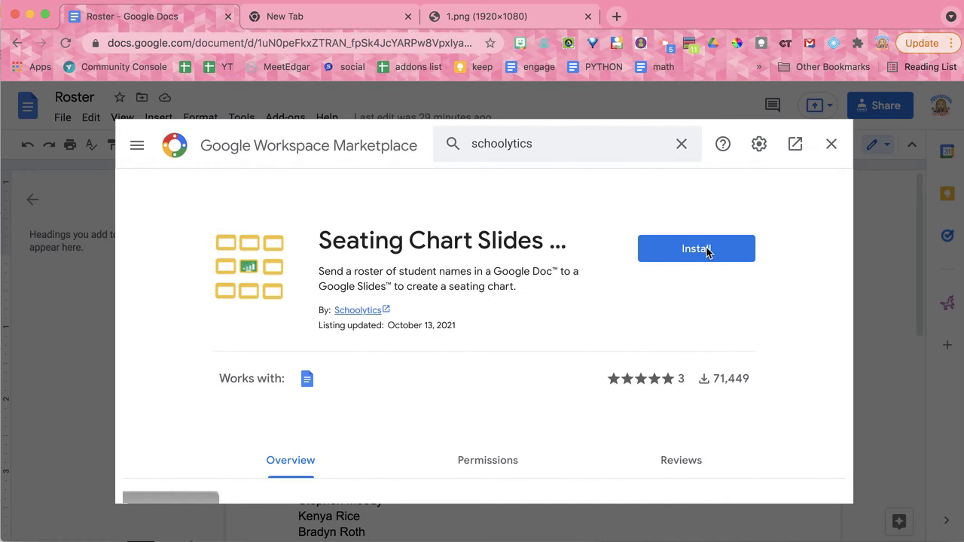
- Install Seating Chart Slides by Schoolytics, granting permission, then close the Marketplace
left_click(702, 251)
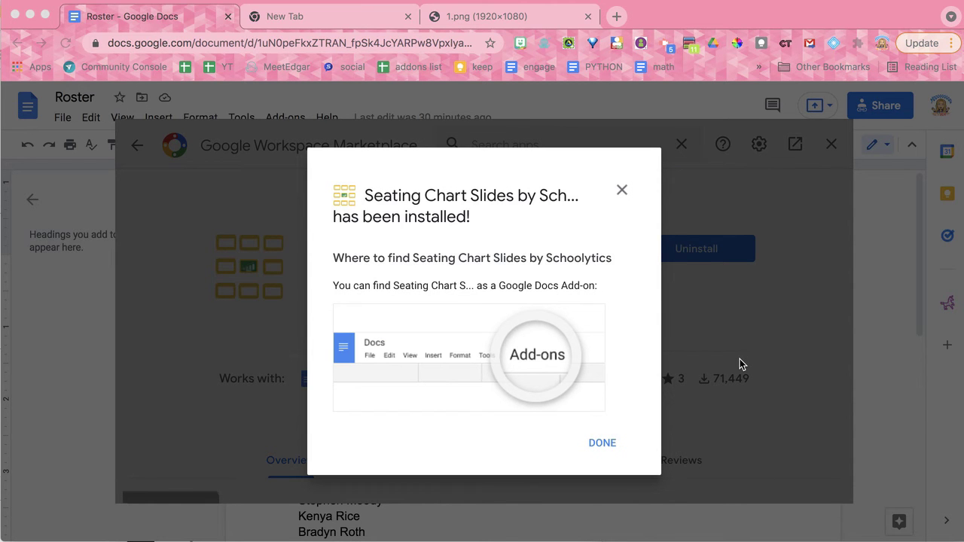
left_click(603, 446)
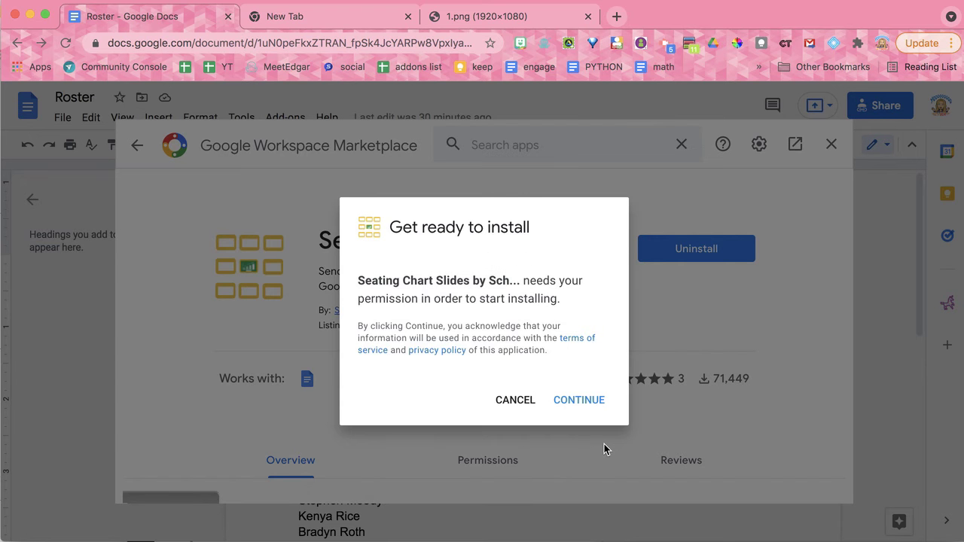
left_click(579, 399)
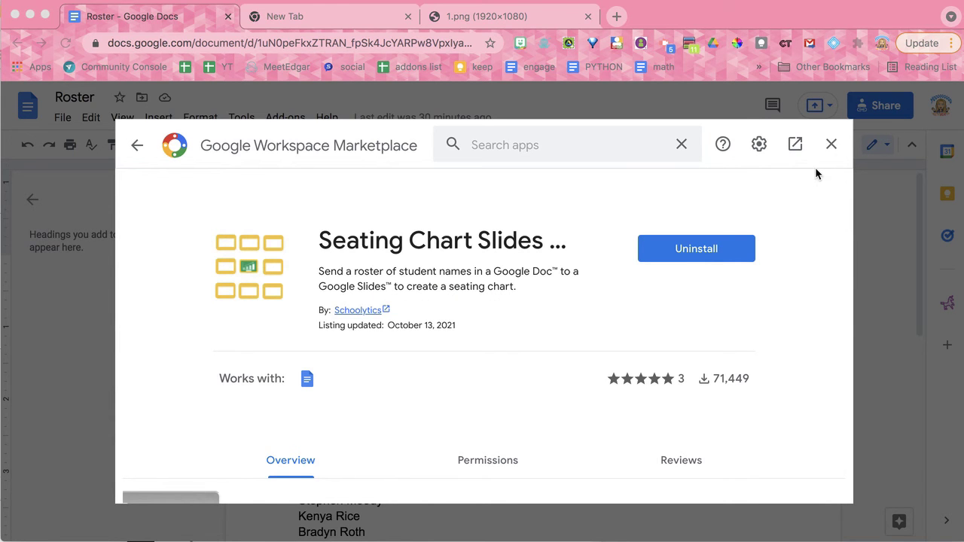
left_click(830, 144)
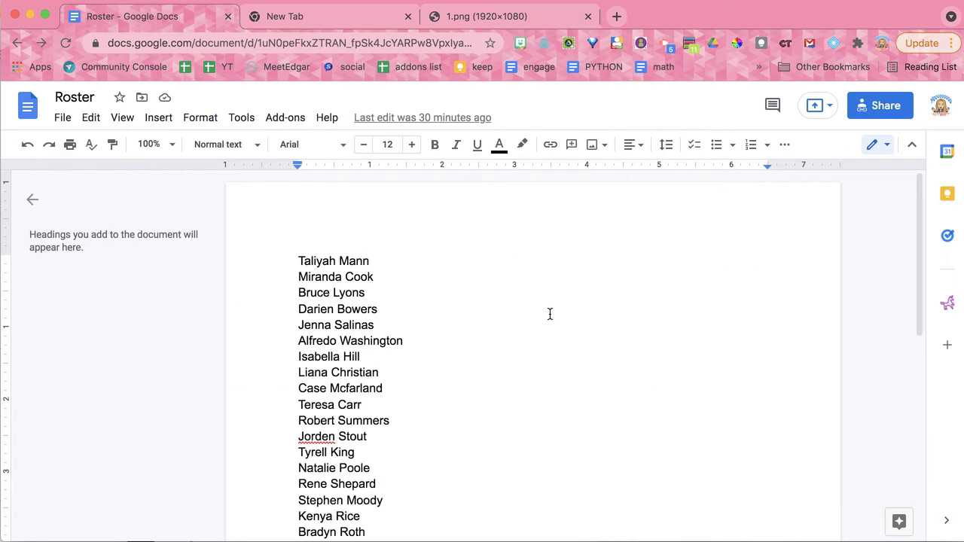
- Open the Seating Chart Slides by Schoolytics sidebar from the Add-ons menu
left_click(285, 119)
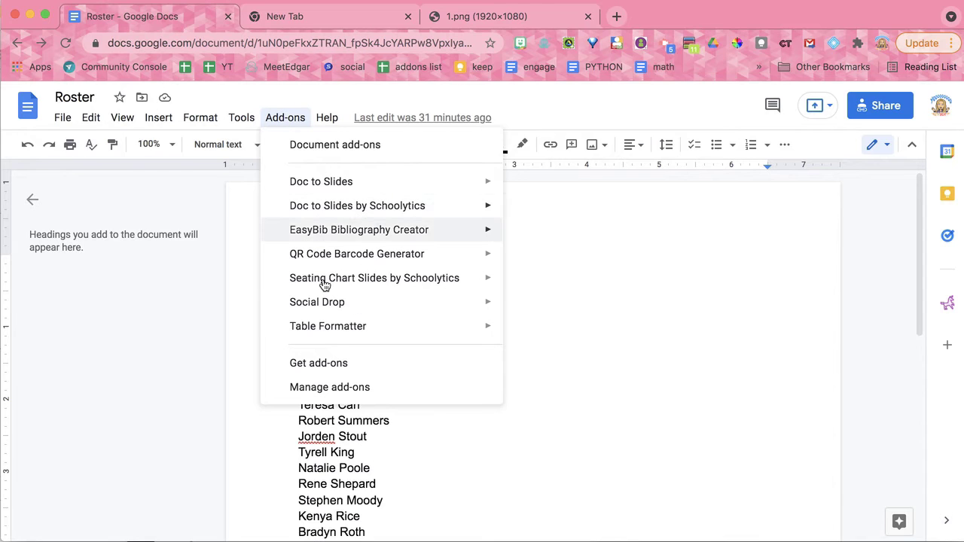
mouse_move(323, 285)
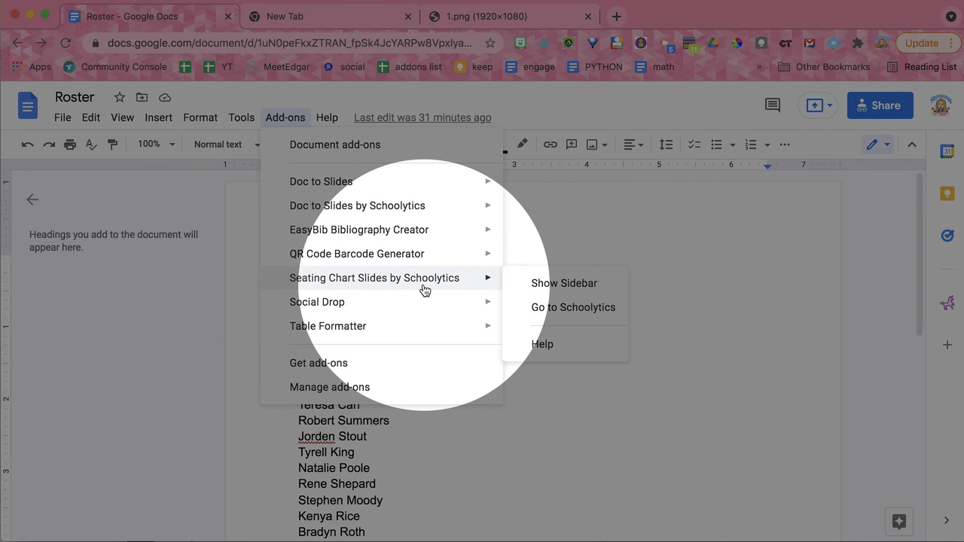
left_click(540, 286)
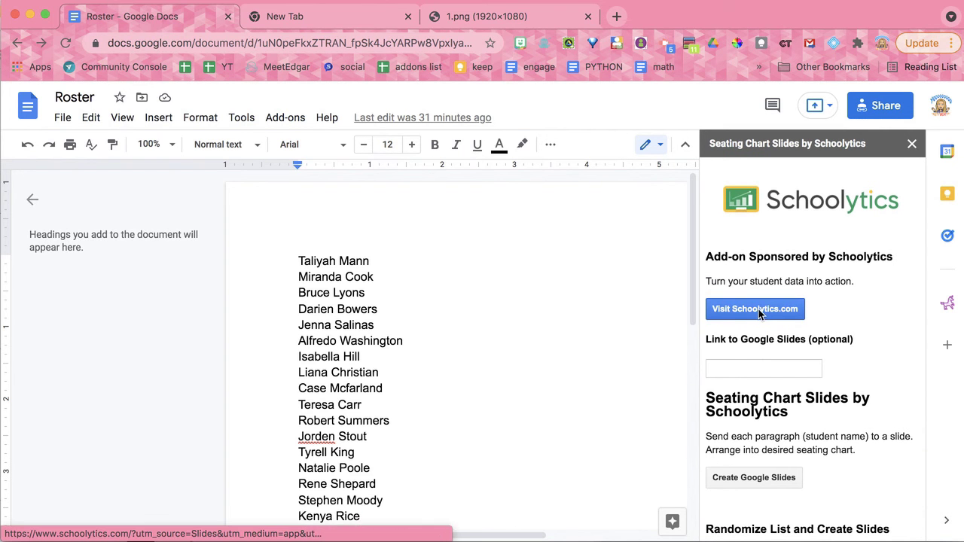
- Close the Schoolytics.com website that opened and return to the roster
left_click(758, 313)
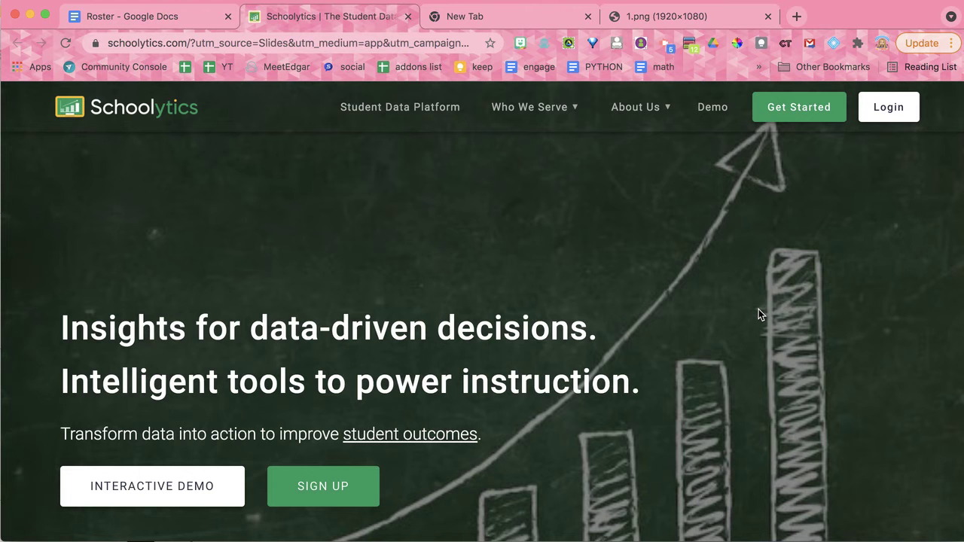
left_click(407, 15)
scroll(769, 430, "down", 1)
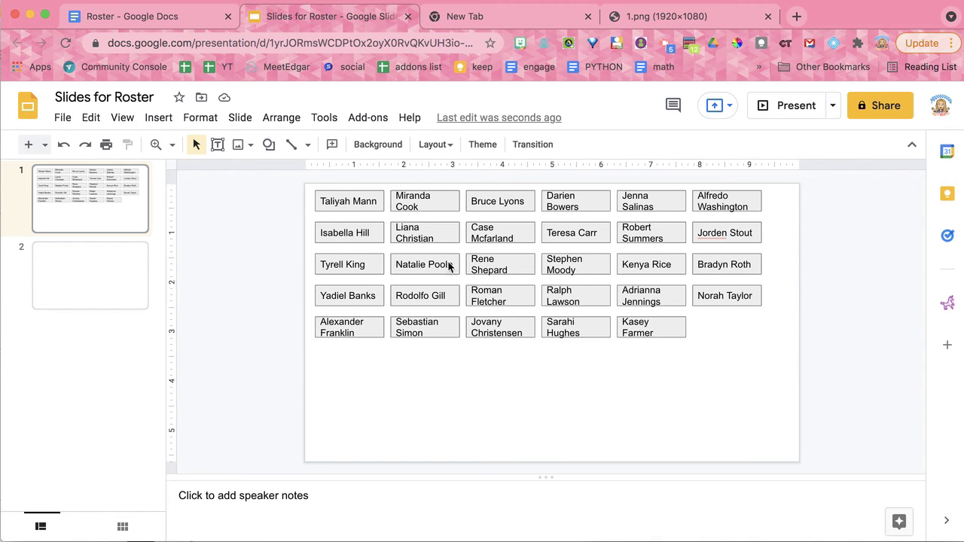
left_click(368, 195)
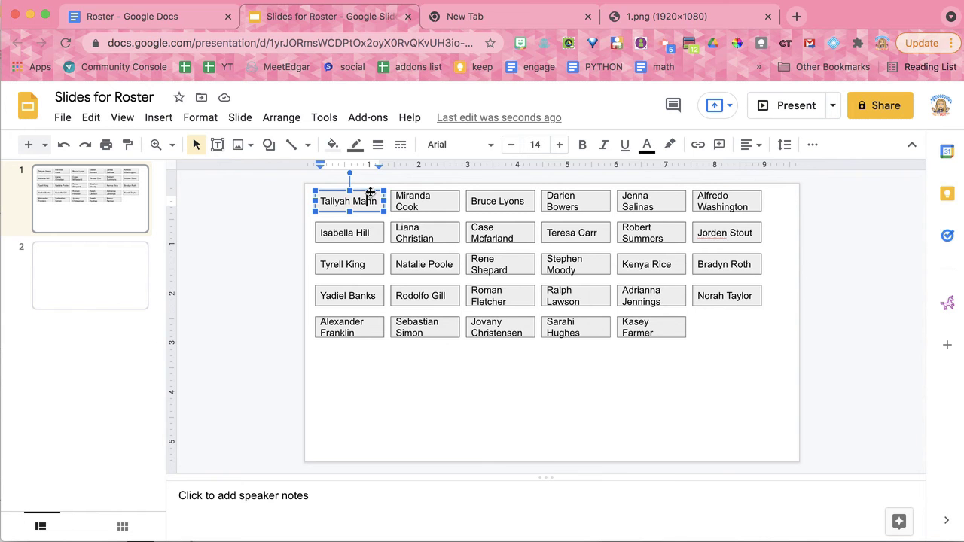
left_click_drag(370, 192, 459, 348)
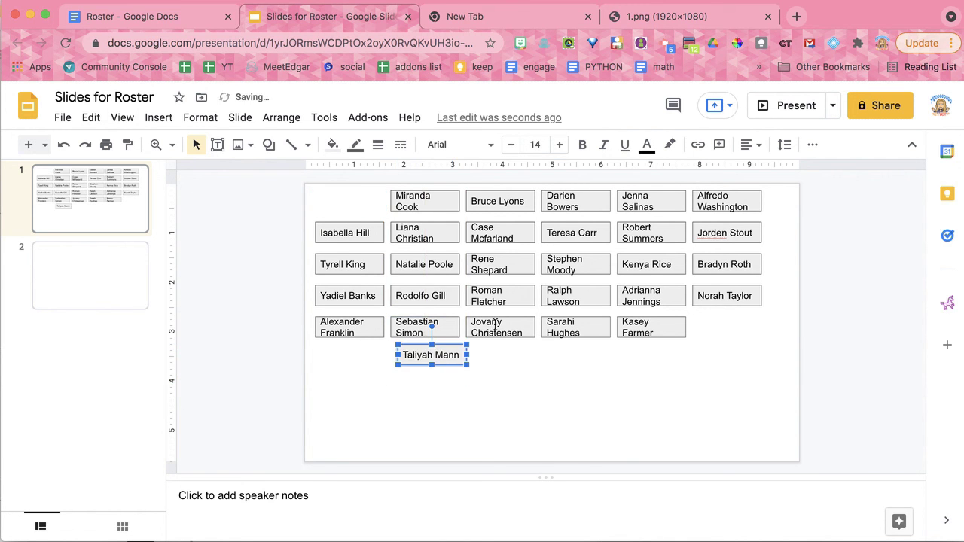
left_click(500, 320)
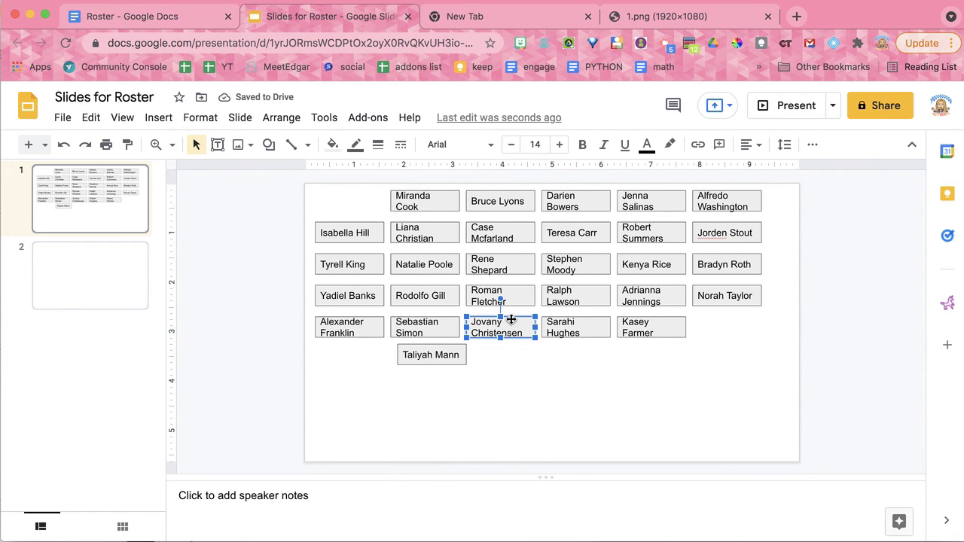
left_click_drag(511, 320, 513, 347)
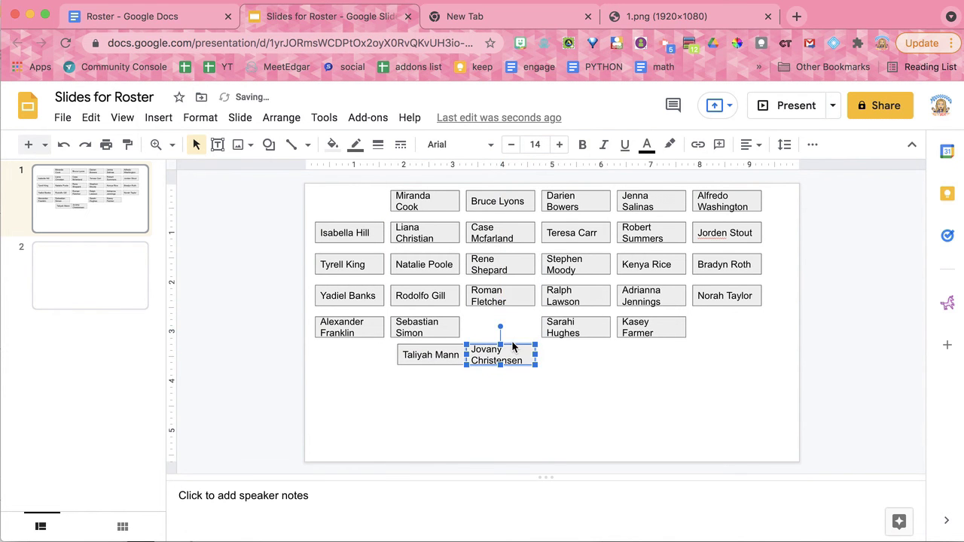
left_click(493, 197)
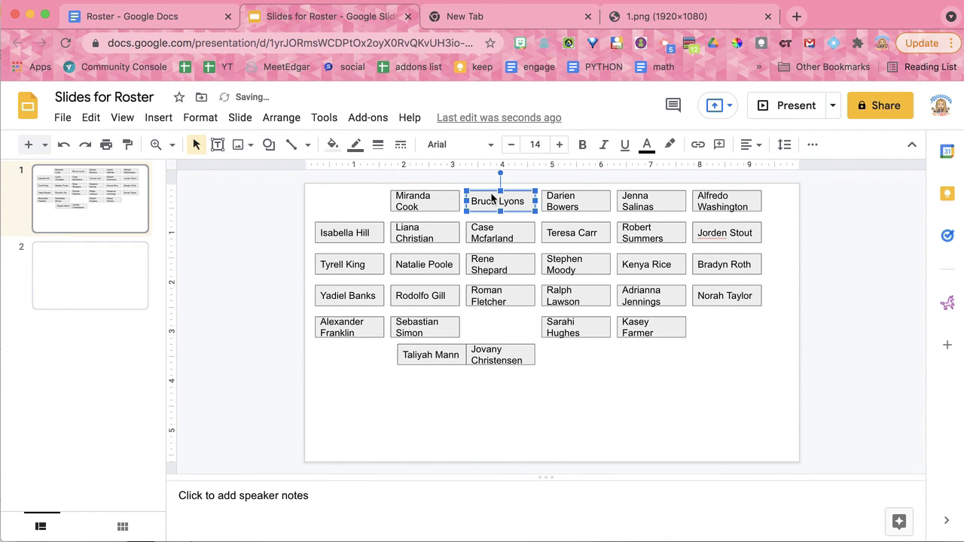
left_click_drag(514, 193, 669, 344)
left_click(594, 321)
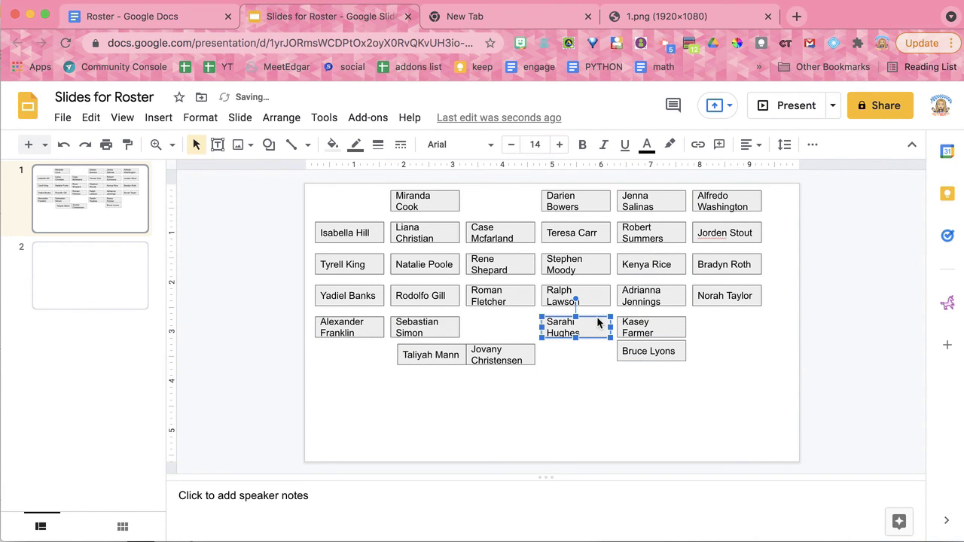
left_click_drag(594, 321, 738, 348)
left_click(741, 295)
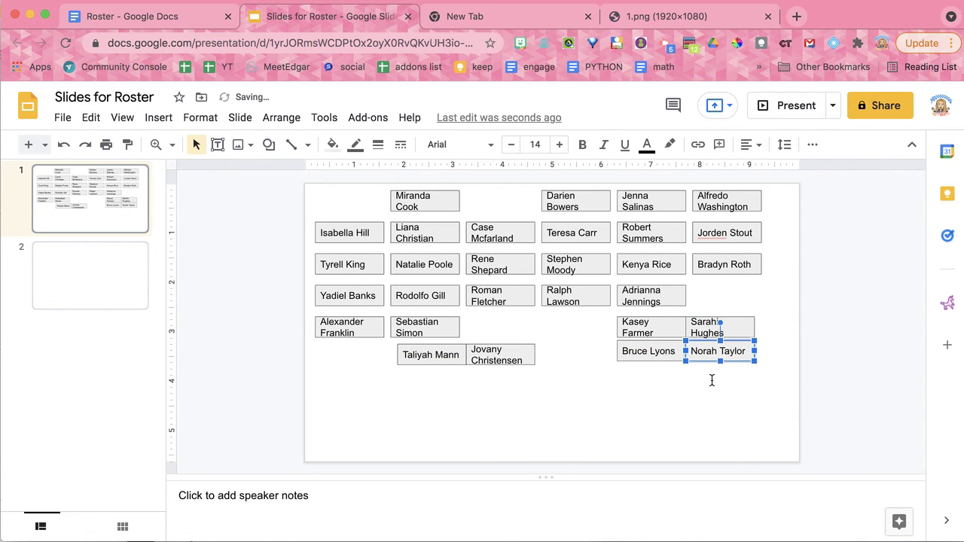
left_click(707, 388)
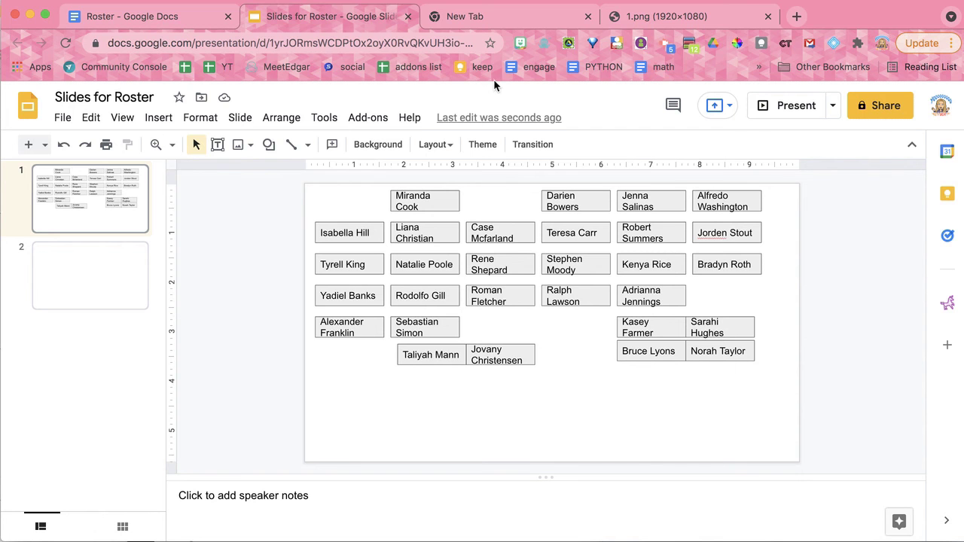
- Start a 'Your big idea' presentation from slides.google.com in a new tab and select its URL
left_click(796, 16)
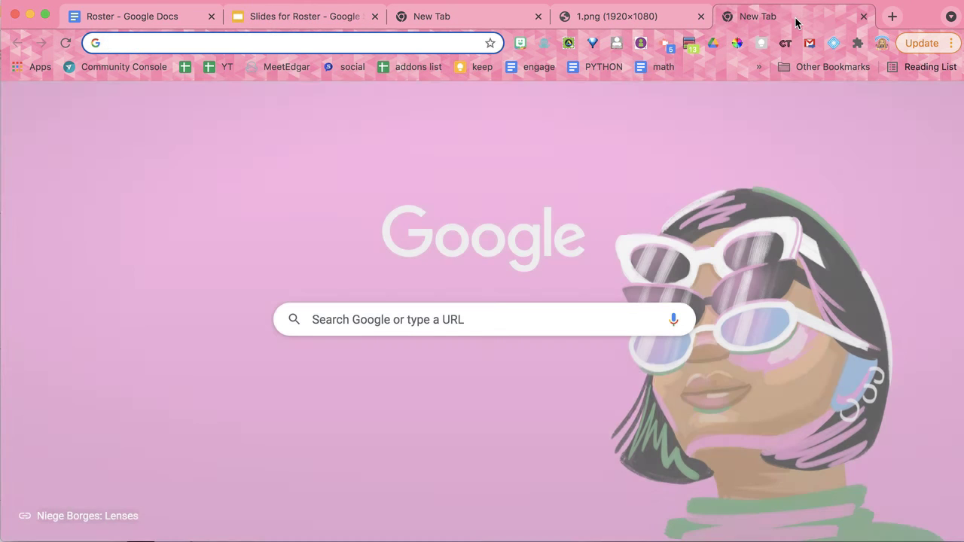
type("slides.g")
key("Return")
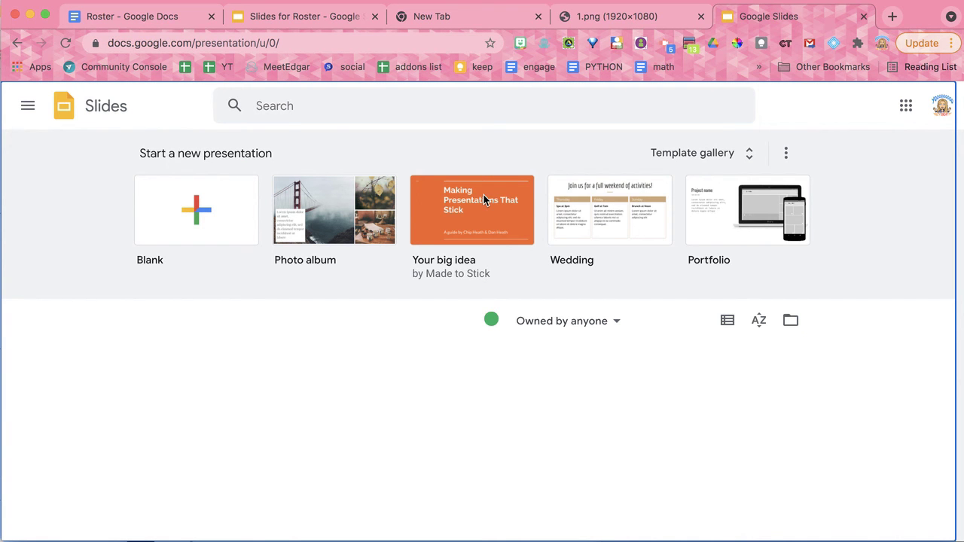
left_click(521, 244)
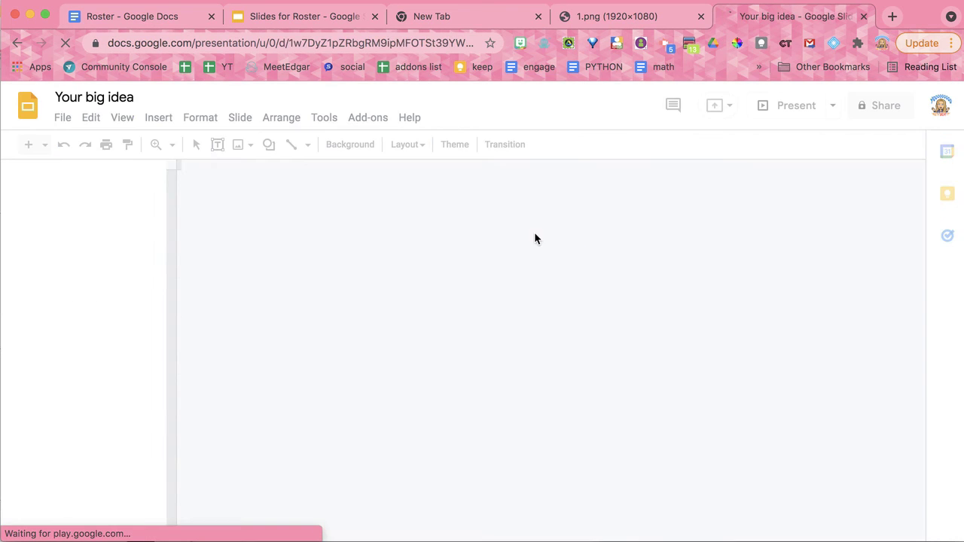
left_click(374, 43)
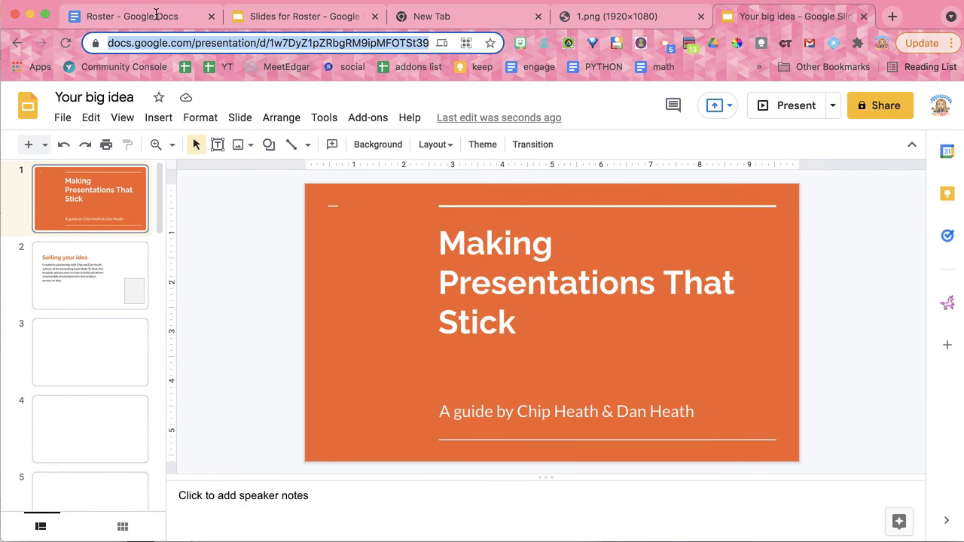
- Paste the presentation URL into 'Link to Google Slides' in the sidebar and create the slides
left_click(156, 15)
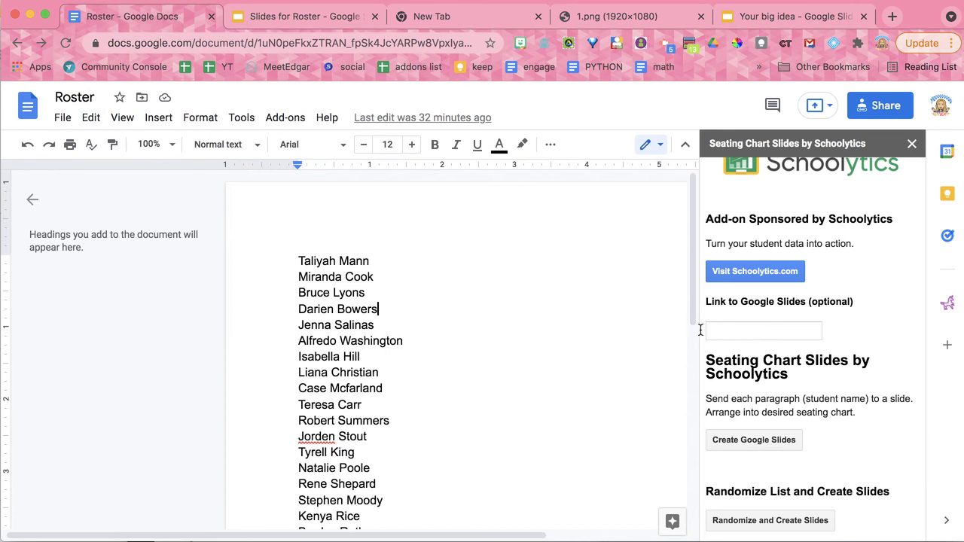
left_click_drag(705, 302, 836, 301)
left_click(787, 334)
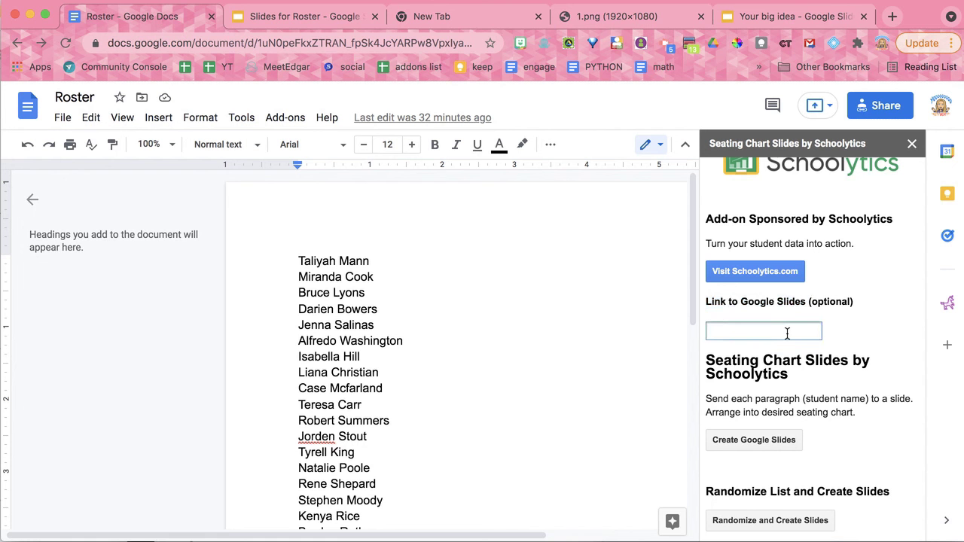
key("super+v")
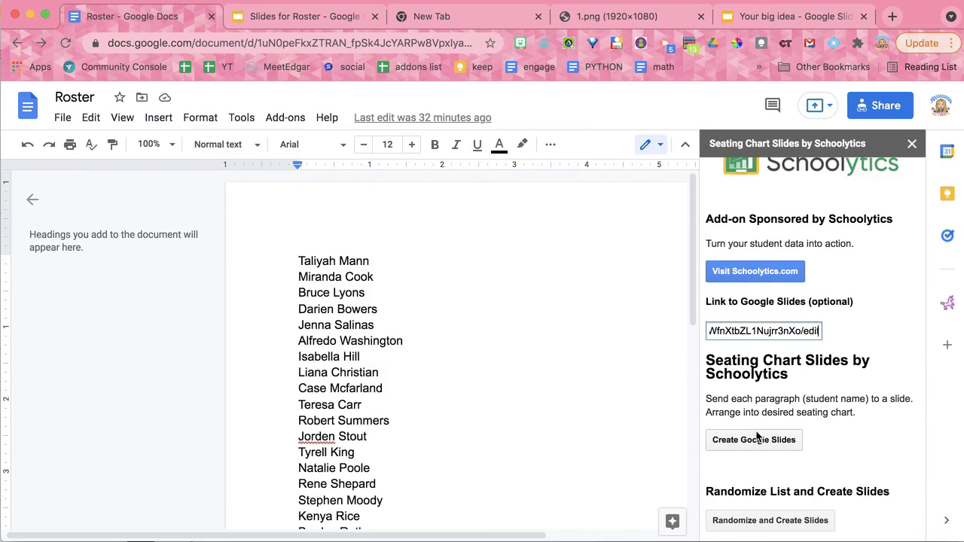
left_click(756, 441)
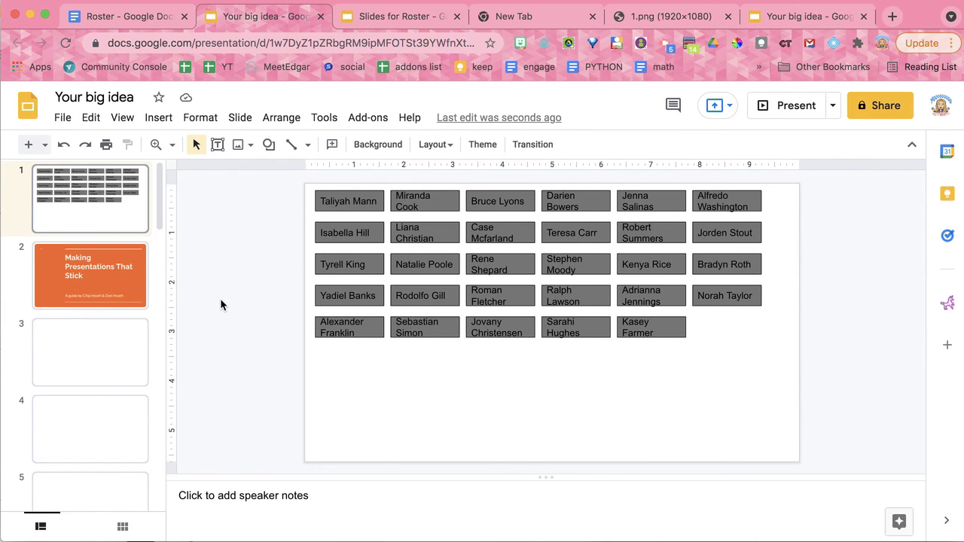
left_click(436, 330)
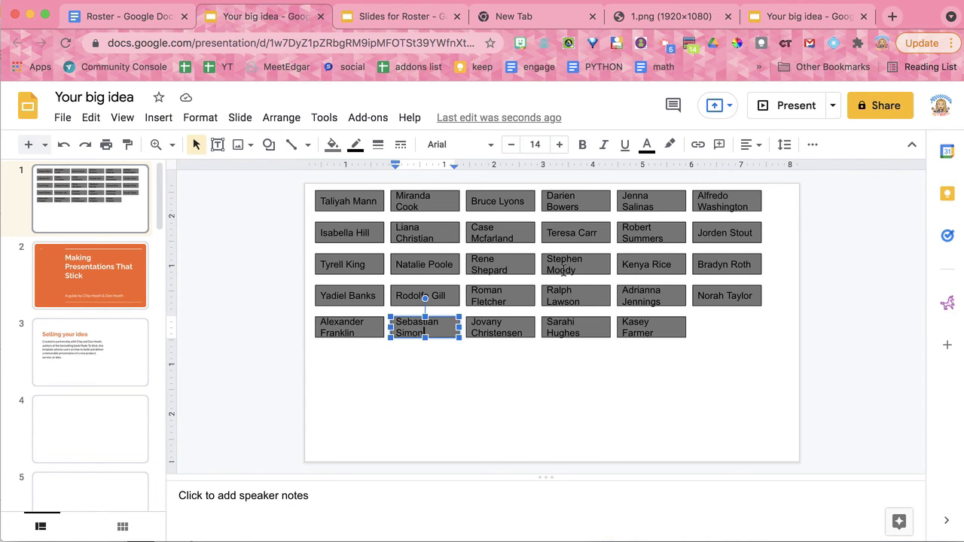
left_click(564, 271)
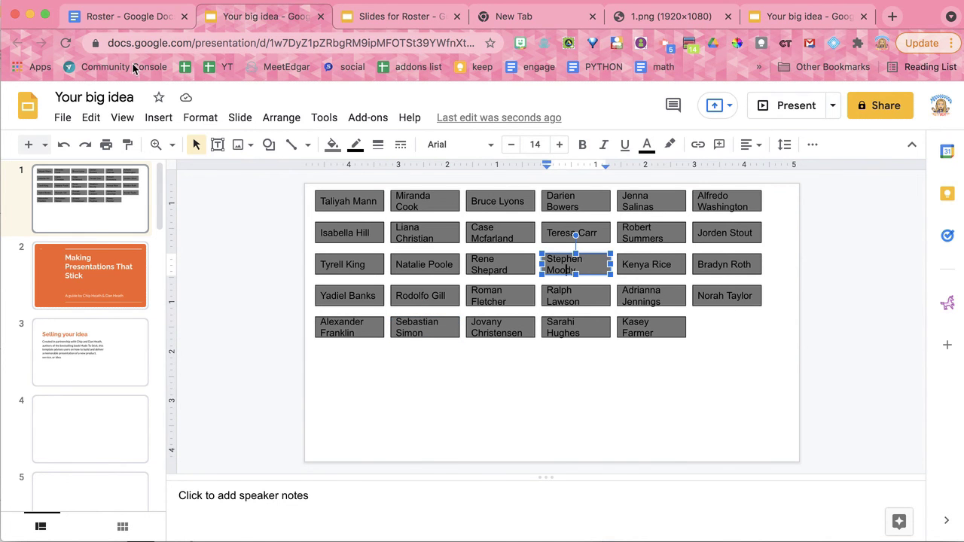
left_click(131, 19)
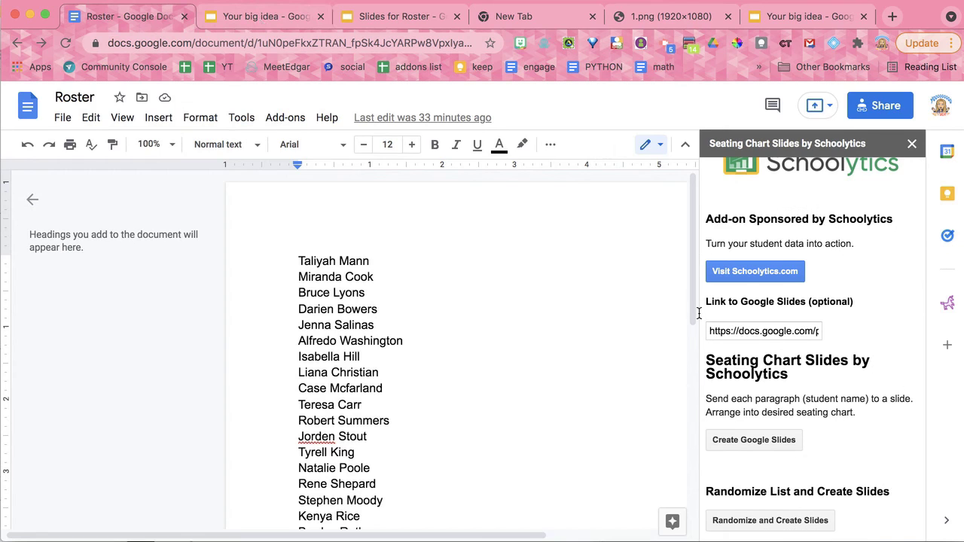
left_click(261, 18)
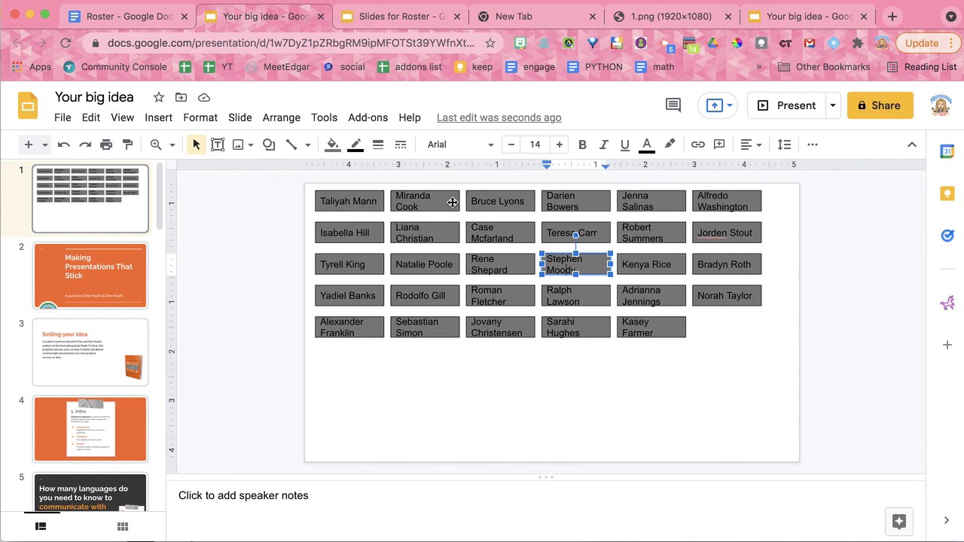
left_click(432, 365)
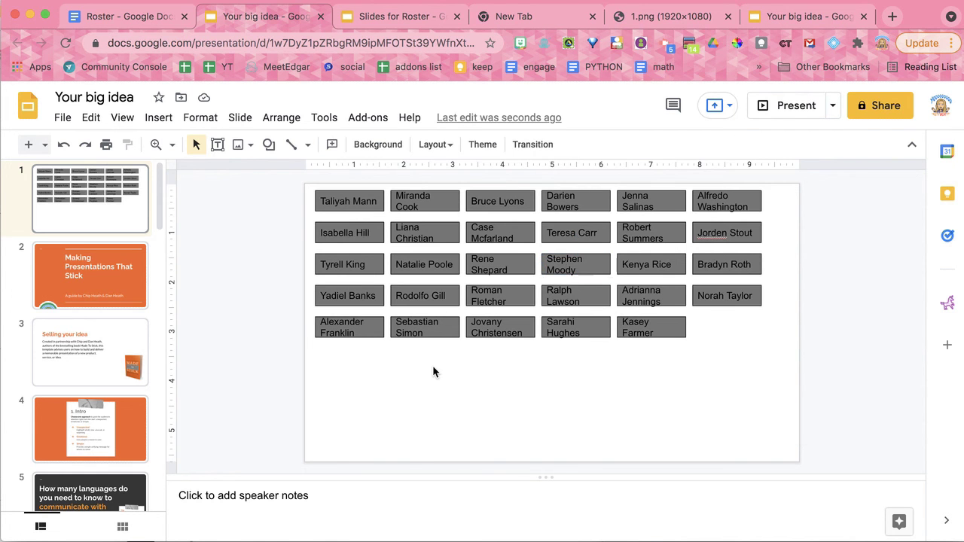
left_click(668, 18)
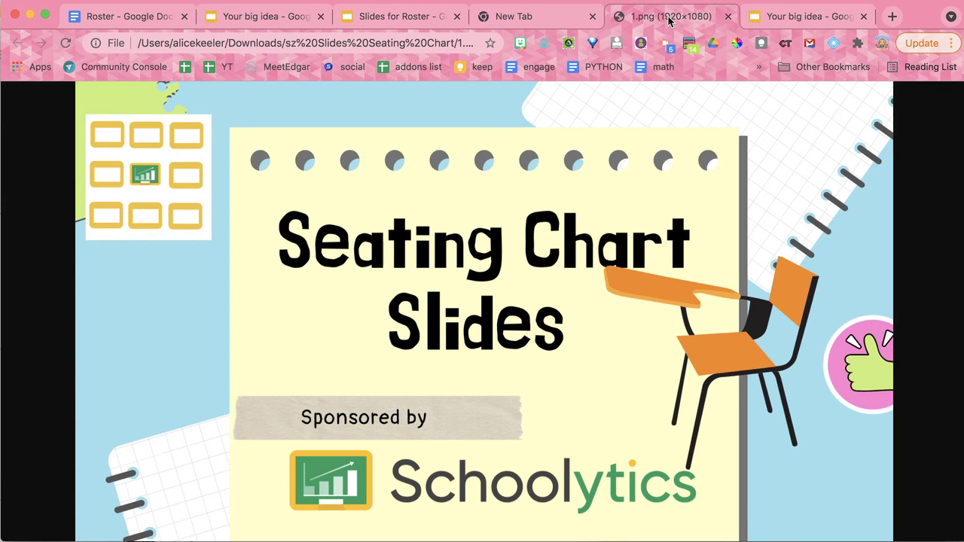